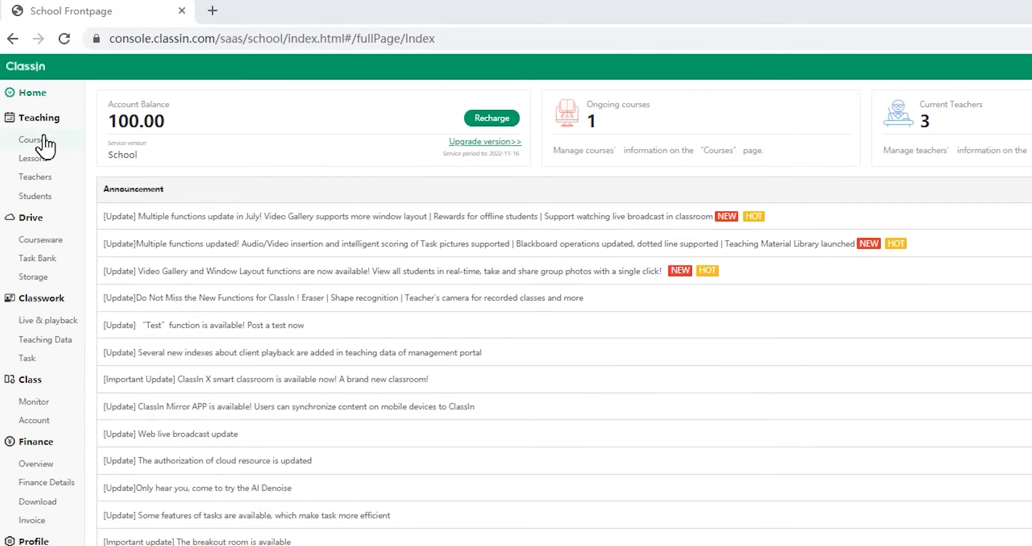
Step: Set up a new standard course named "Mathematics 02" with ClassIn Global as the course advisor
{"action": "left_click", "coordinate": [45, 139]}
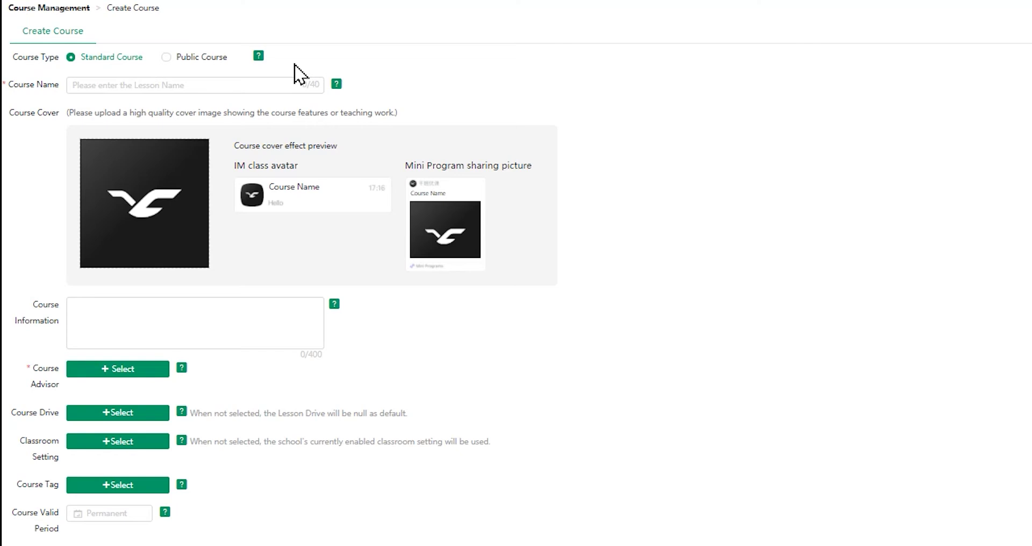
{"action": "left_click", "coordinate": [276, 87]}
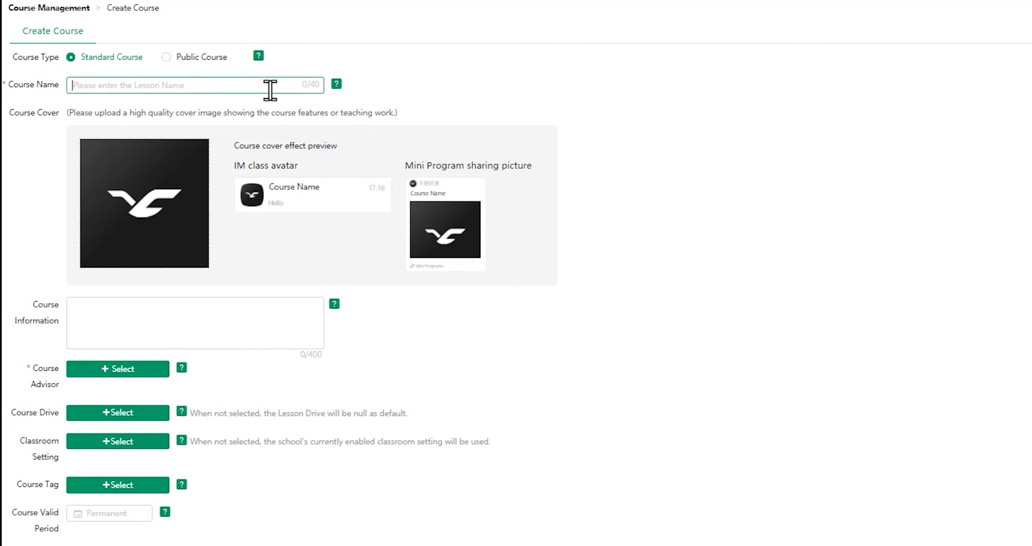
{"action": "type", "text": "Mathematics 02"}
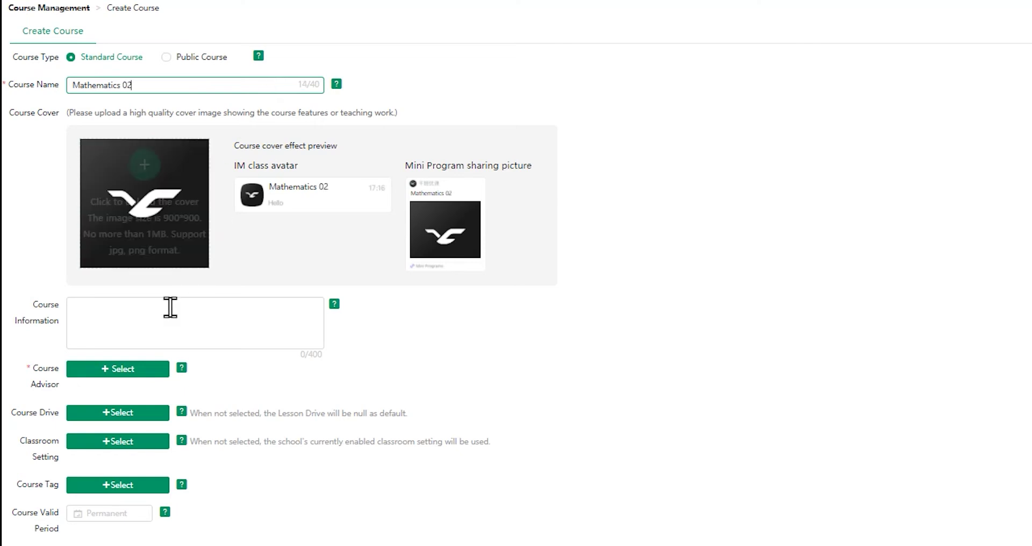
{"action": "left_click", "coordinate": [157, 372]}
{"action": "left_click", "coordinate": [657, 190]}
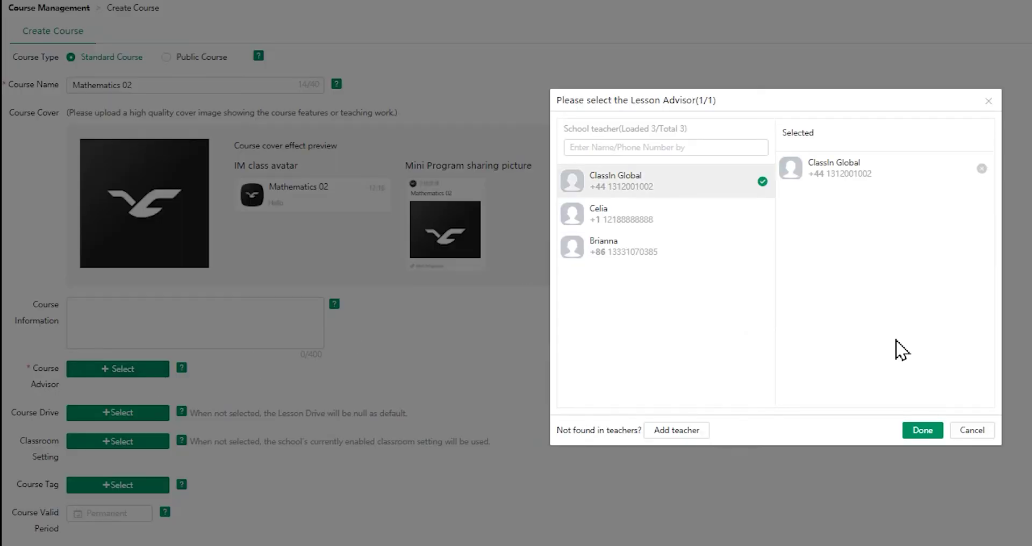
{"action": "left_click", "coordinate": [924, 432]}
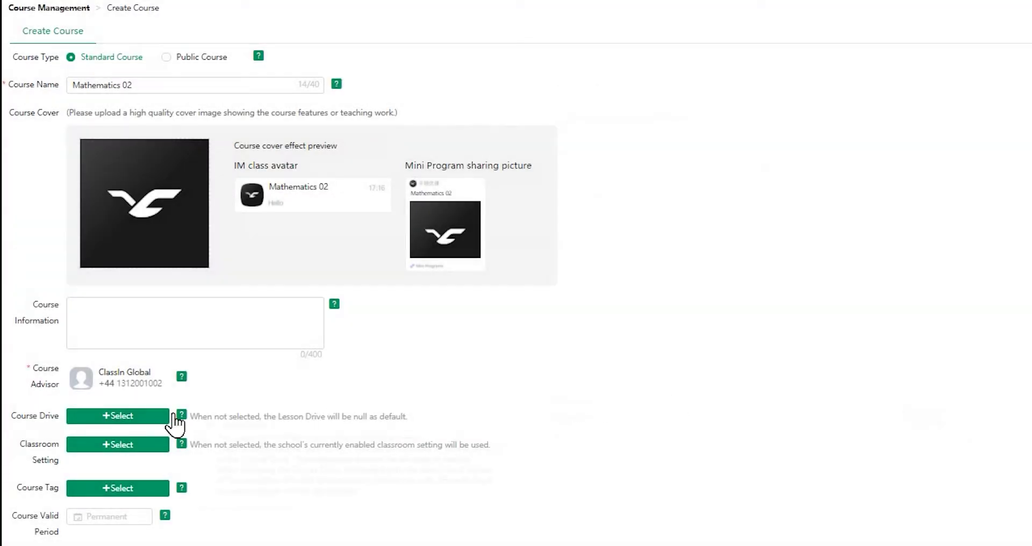
Step: Set the course drive to the Grade 8 folder under Mathematics and finish creating the course
{"action": "left_click", "coordinate": [146, 417]}
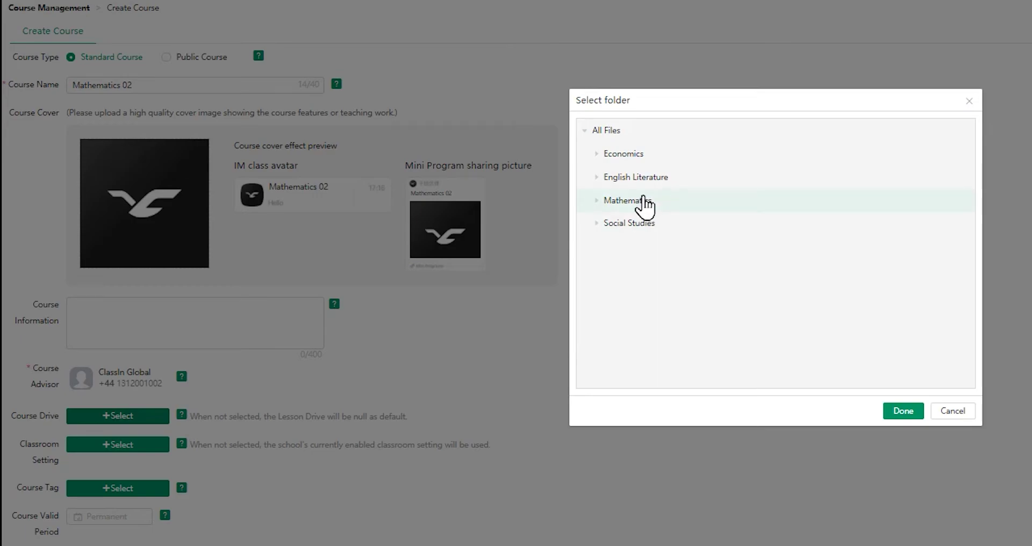
{"action": "left_click", "coordinate": [644, 201]}
{"action": "left_click", "coordinate": [666, 247]}
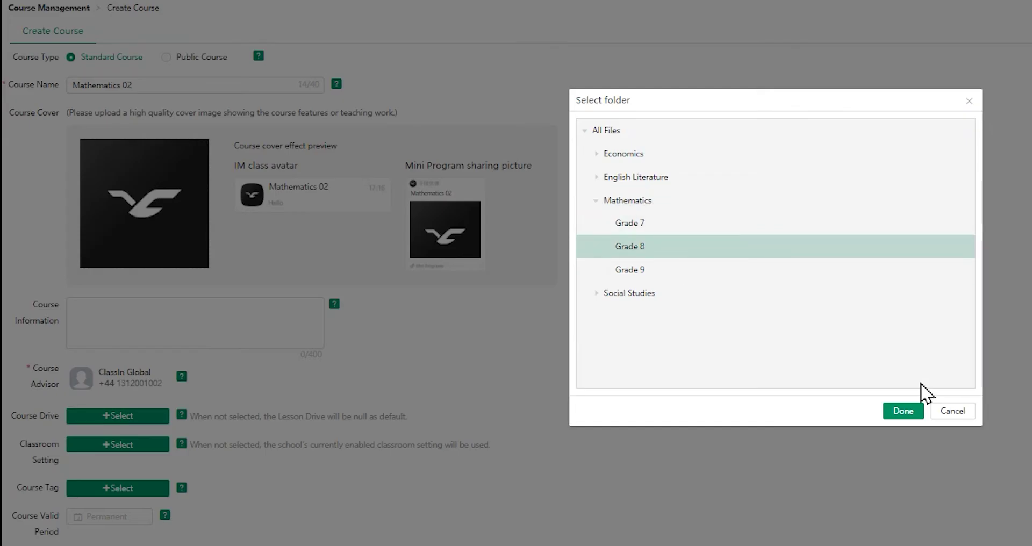
{"action": "left_click", "coordinate": [903, 411]}
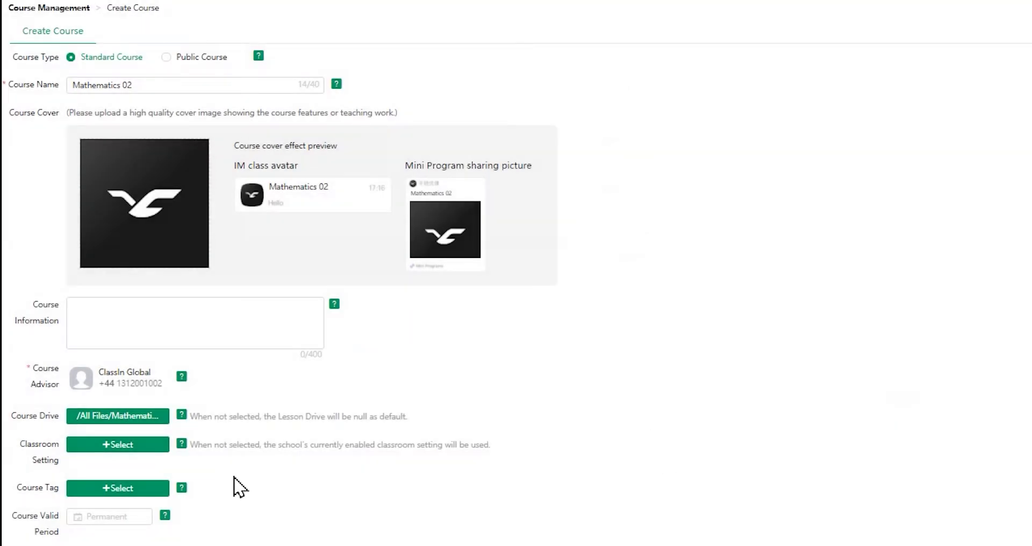
{"action": "scroll", "coordinate": [233, 487], "scroll_direction": "down", "scroll_amount": 1}
{"action": "scroll", "coordinate": [226, 455], "scroll_direction": "down", "scroll_amount": 3}
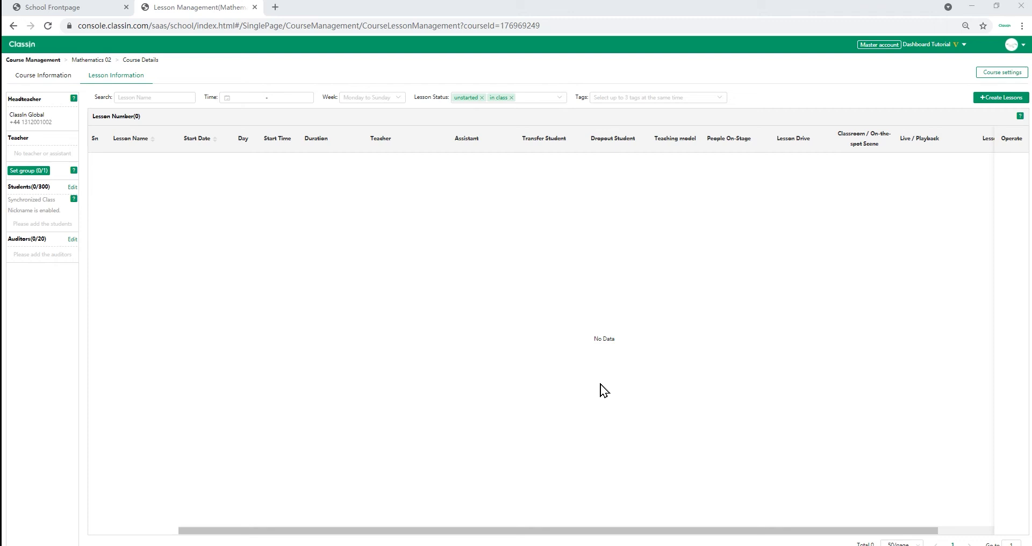
Step: Start a single new lesson in the Mathematics 02 course and assign ClassIn Global as its teacher
{"action": "left_click", "coordinate": [978, 98]}
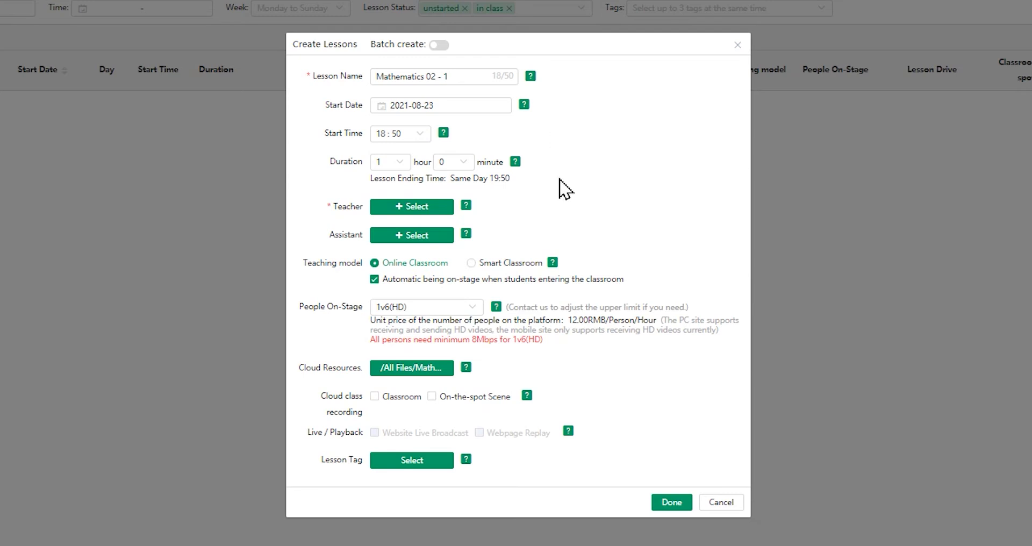
{"action": "left_click", "coordinate": [439, 211]}
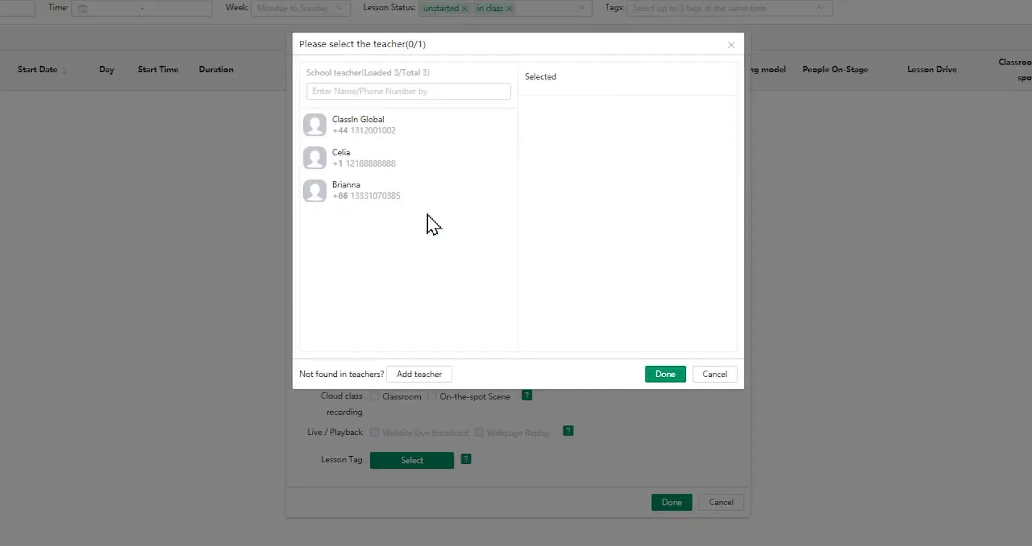
{"action": "left_click", "coordinate": [470, 127]}
{"action": "left_click", "coordinate": [667, 376]}
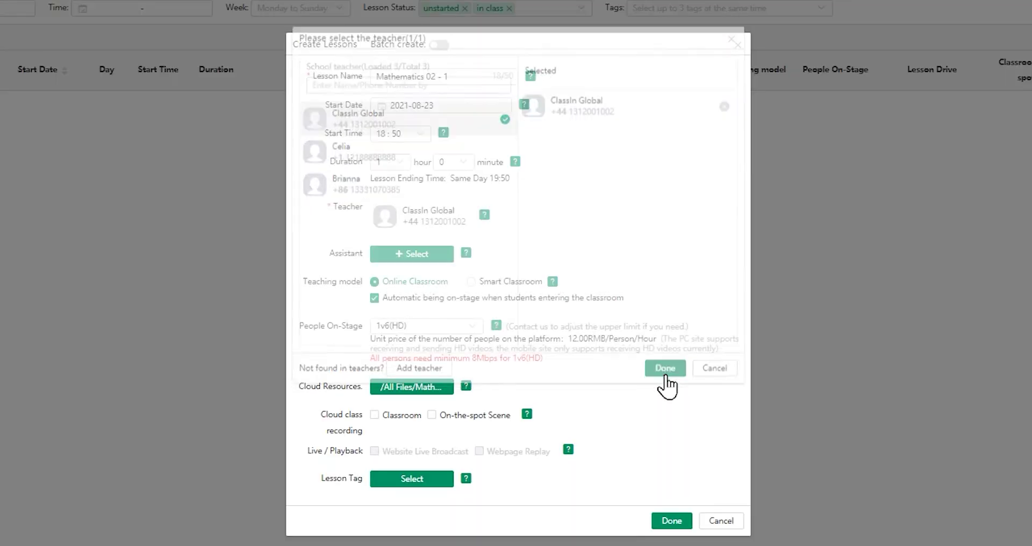
Step: Set the lesson's people on stage to 1v12, enable classroom cloud recording, and save the lesson
{"action": "left_click", "coordinate": [474, 328]}
{"action": "scroll", "coordinate": [427, 479], "scroll_direction": "down", "scroll_amount": 5}
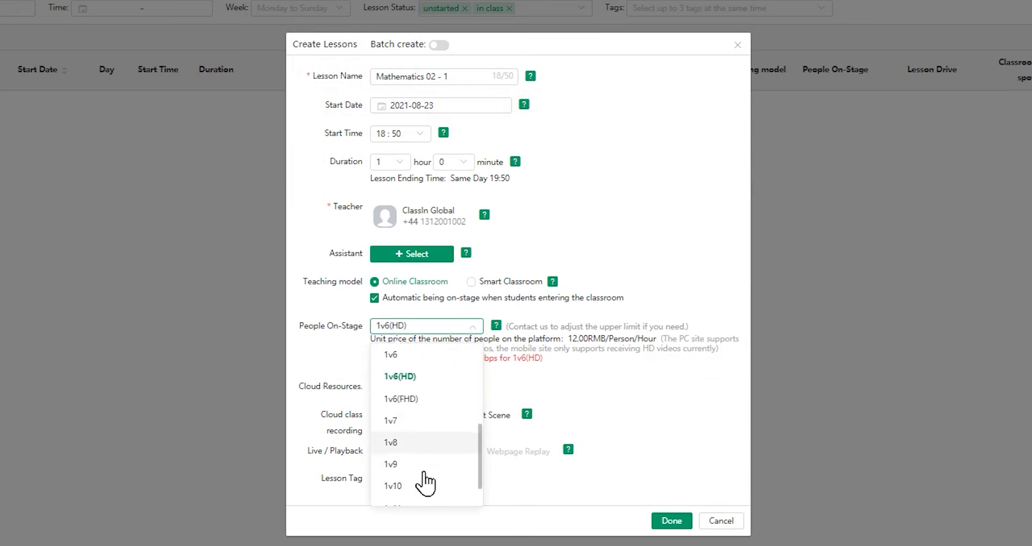
{"action": "left_click", "coordinate": [434, 492]}
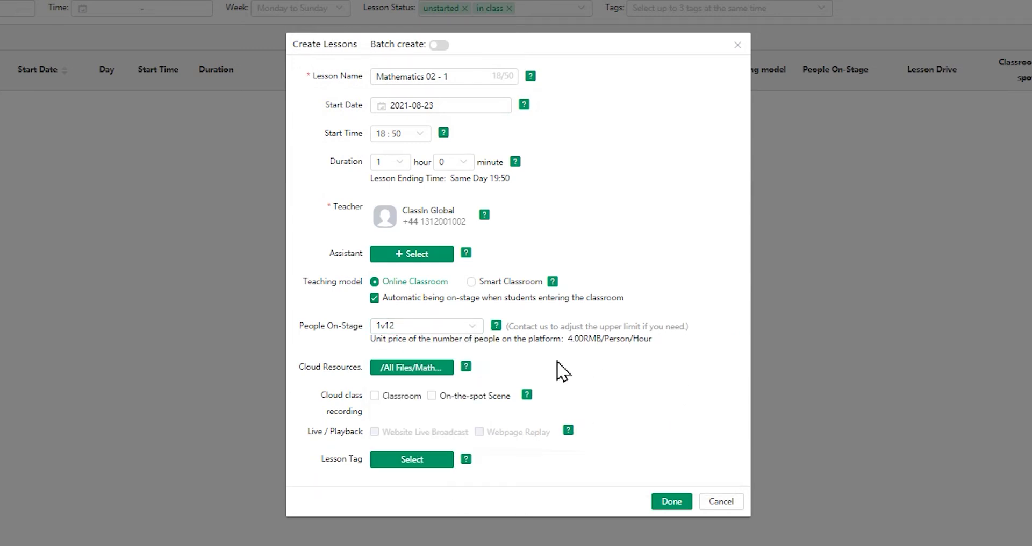
{"action": "left_click", "coordinate": [375, 396]}
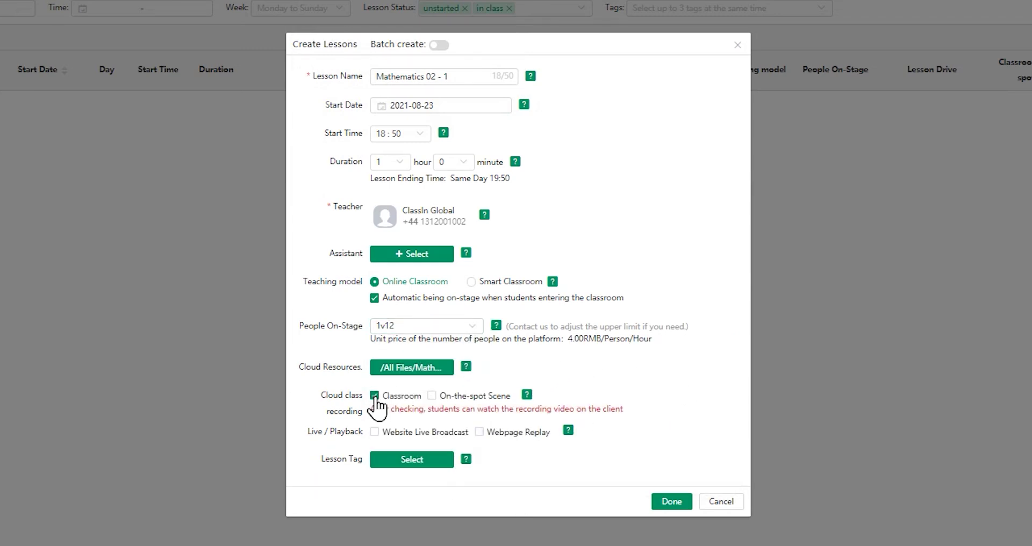
{"action": "left_click", "coordinate": [672, 506]}
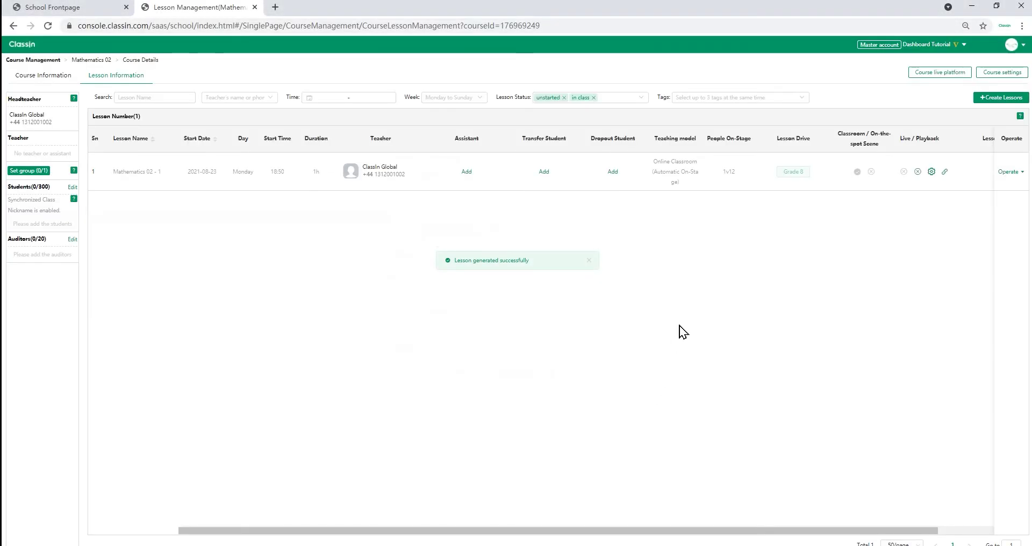
Step: Start a batch creation of lessons and add Wednesday and Friday to the weekly Monday schedule
{"action": "left_click", "coordinate": [1003, 98]}
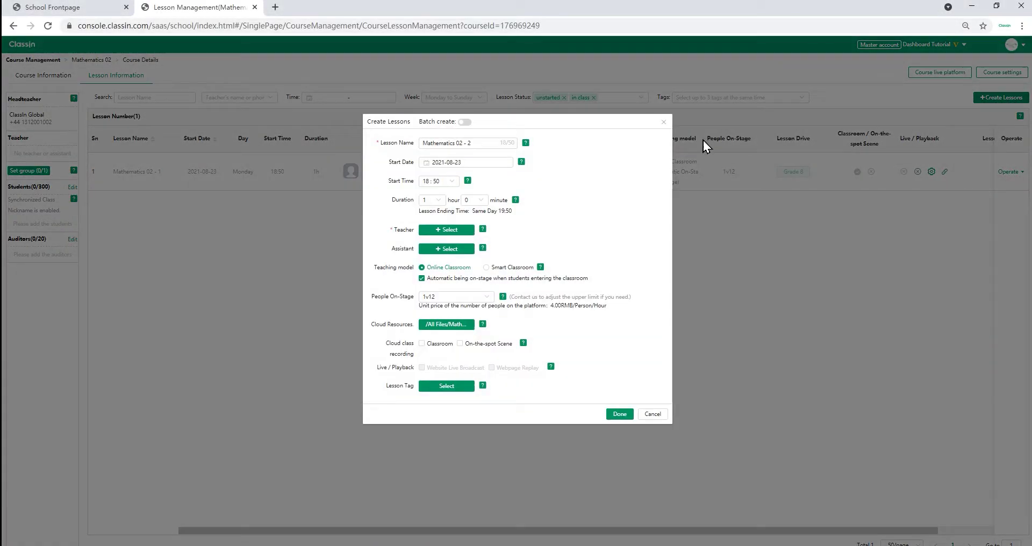
{"action": "left_click", "coordinate": [439, 45]}
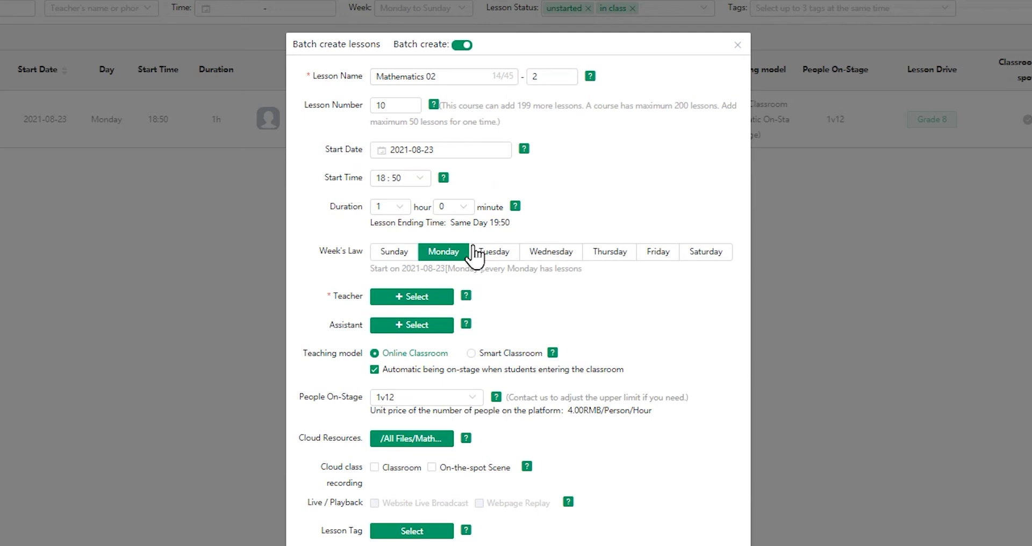
{"action": "left_click", "coordinate": [552, 253]}
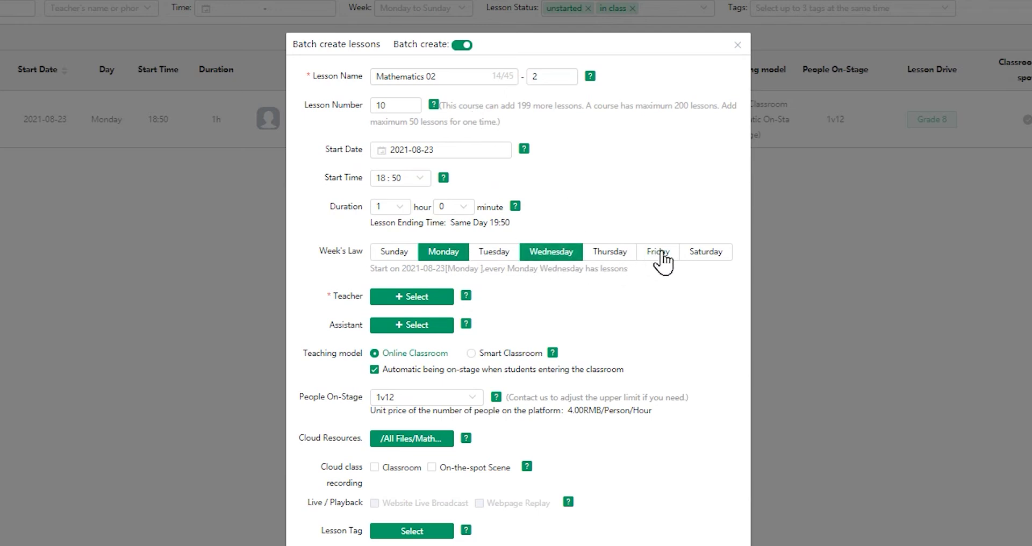
{"action": "left_click", "coordinate": [662, 256]}
Step: Assign ClassIn Global as teacher of the batch lessons and enable classroom cloud recording for them
{"action": "scroll", "coordinate": [532, 296], "scroll_direction": "down", "scroll_amount": 1}
{"action": "scroll", "coordinate": [531, 299], "scroll_direction": "down", "scroll_amount": 1}
{"action": "left_click", "coordinate": [427, 230]}
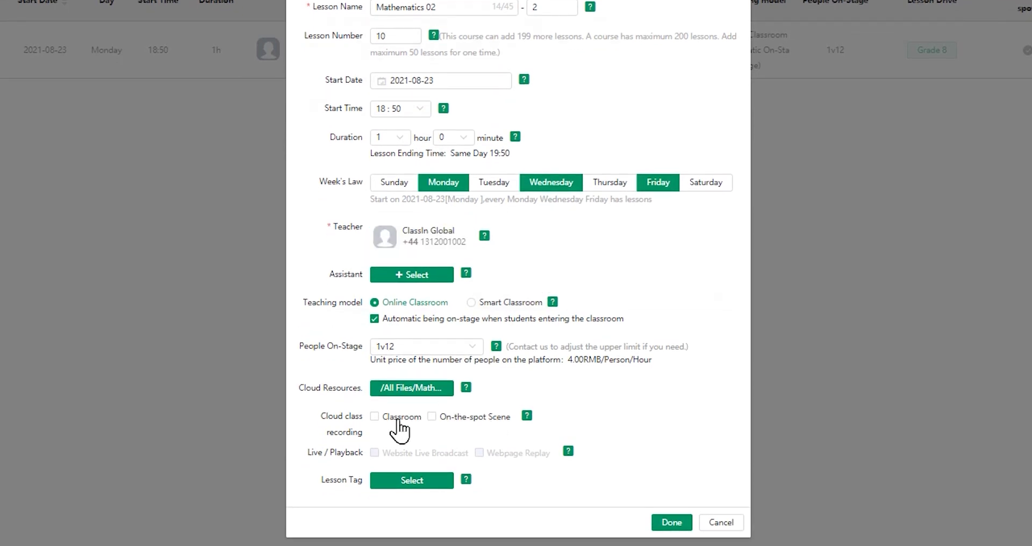
{"action": "left_click", "coordinate": [375, 417]}
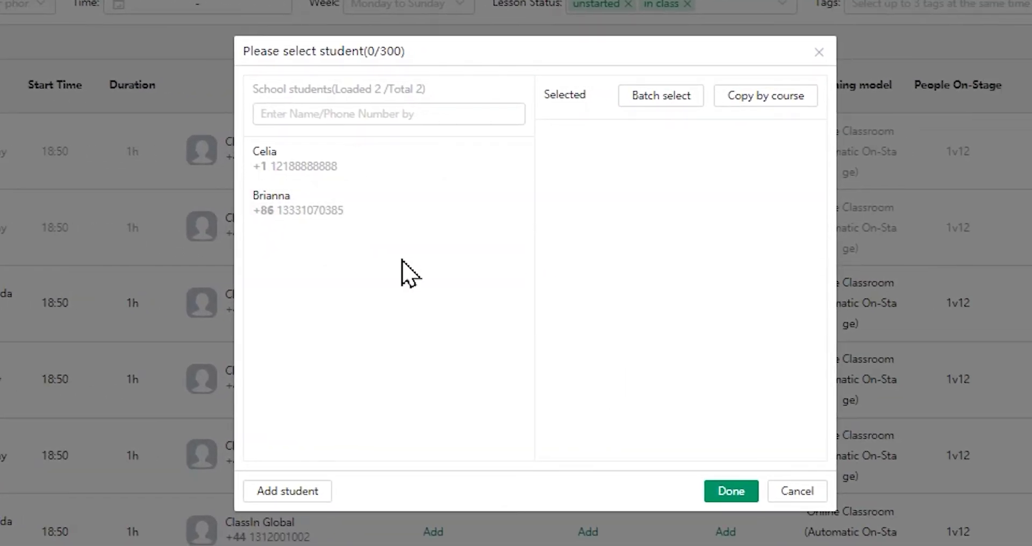
{"action": "left_click", "coordinate": [399, 160]}
{"action": "left_click", "coordinate": [414, 215]}
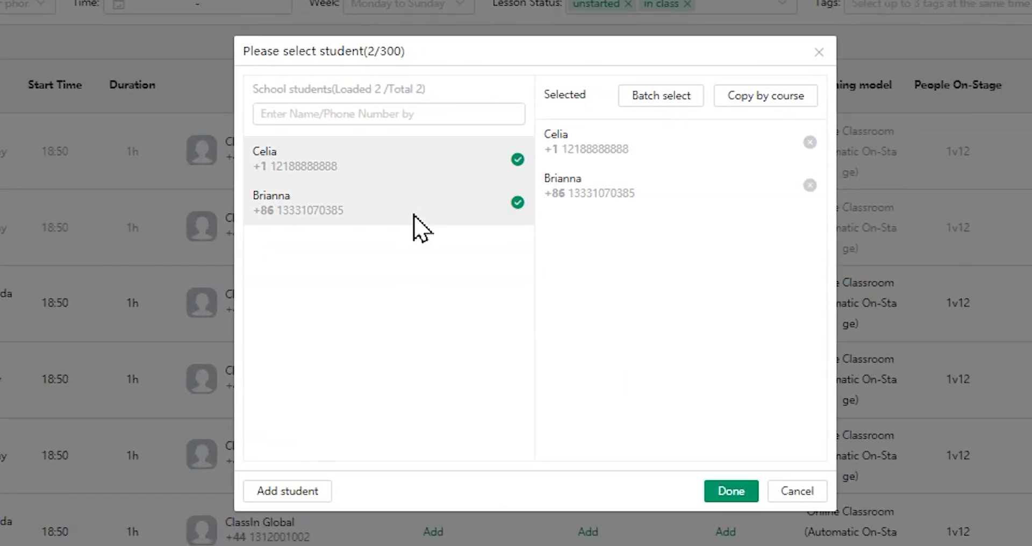
{"action": "left_click", "coordinate": [415, 113]}
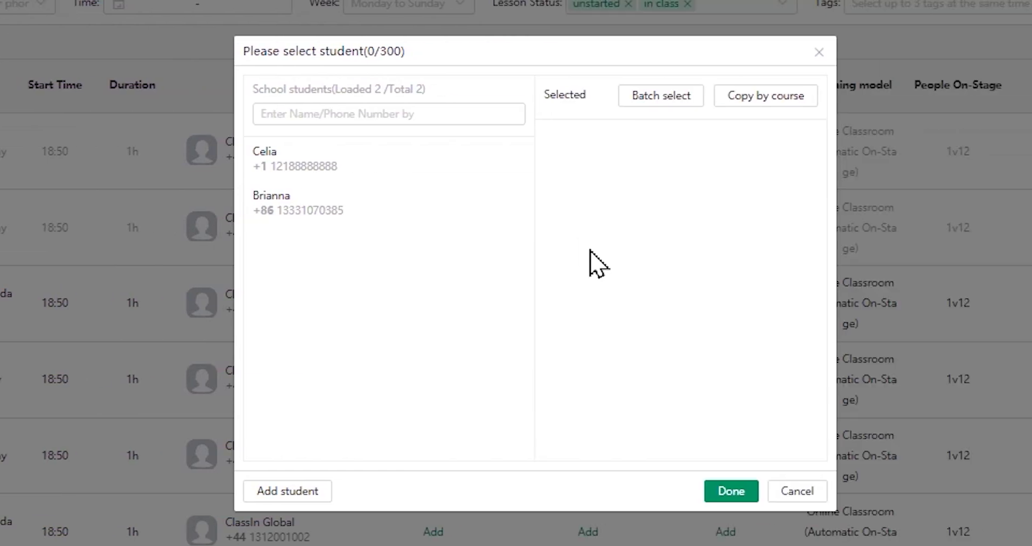
{"action": "left_click", "coordinate": [661, 97]}
Step: Copy the student list from the "Mathematics - 01" course into this course and save the student selection
{"action": "left_click", "coordinate": [785, 103]}
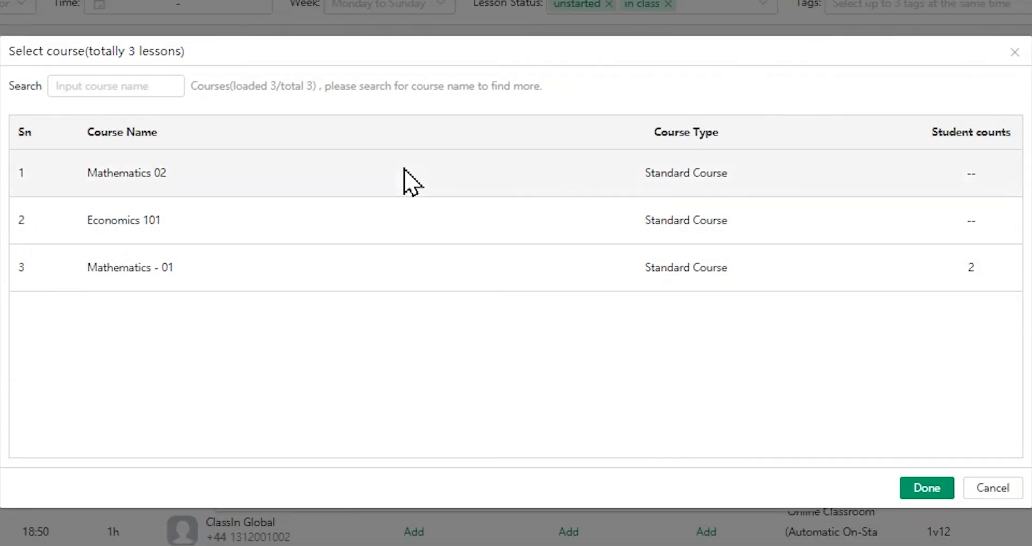
{"action": "left_click", "coordinate": [367, 284]}
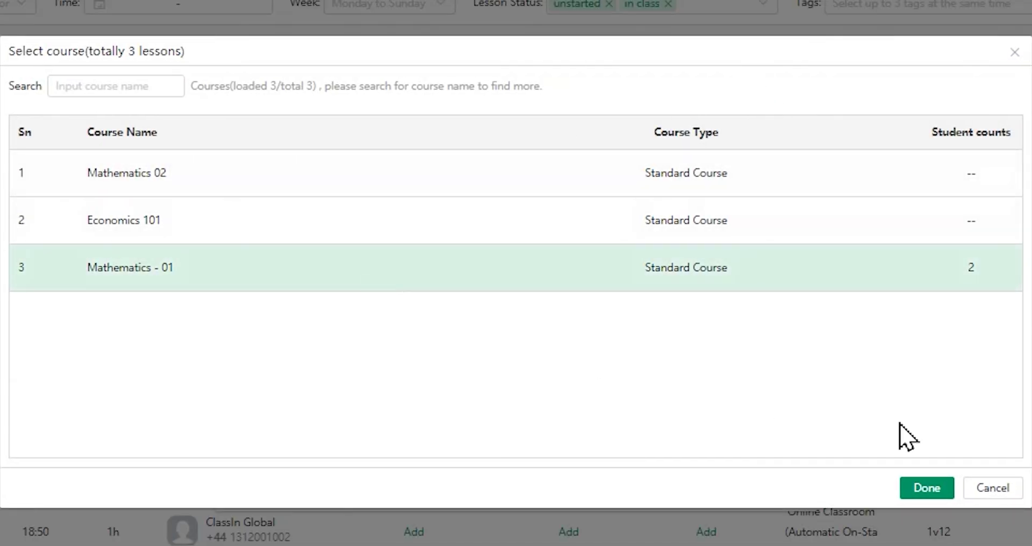
{"action": "left_click", "coordinate": [937, 488]}
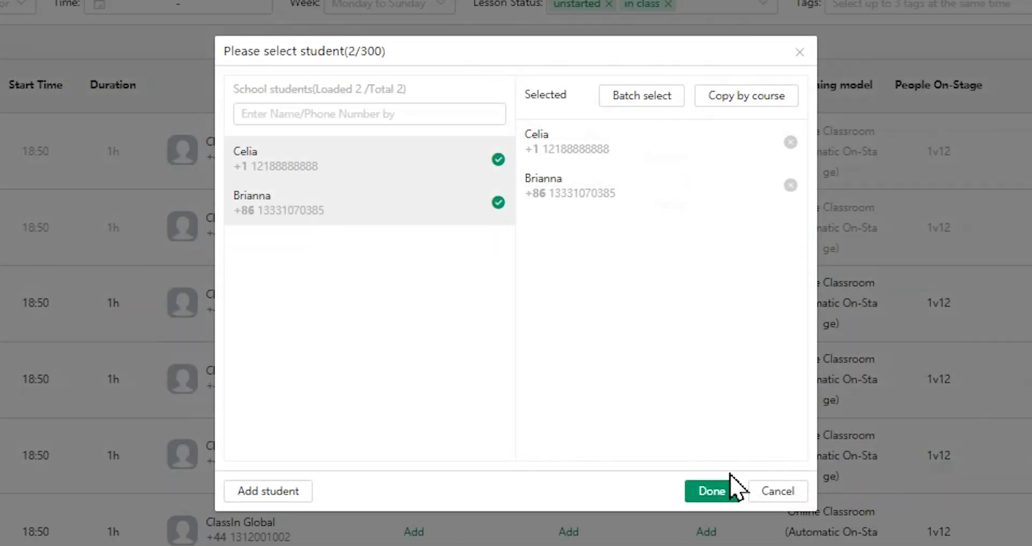
{"action": "left_click", "coordinate": [712, 492]}
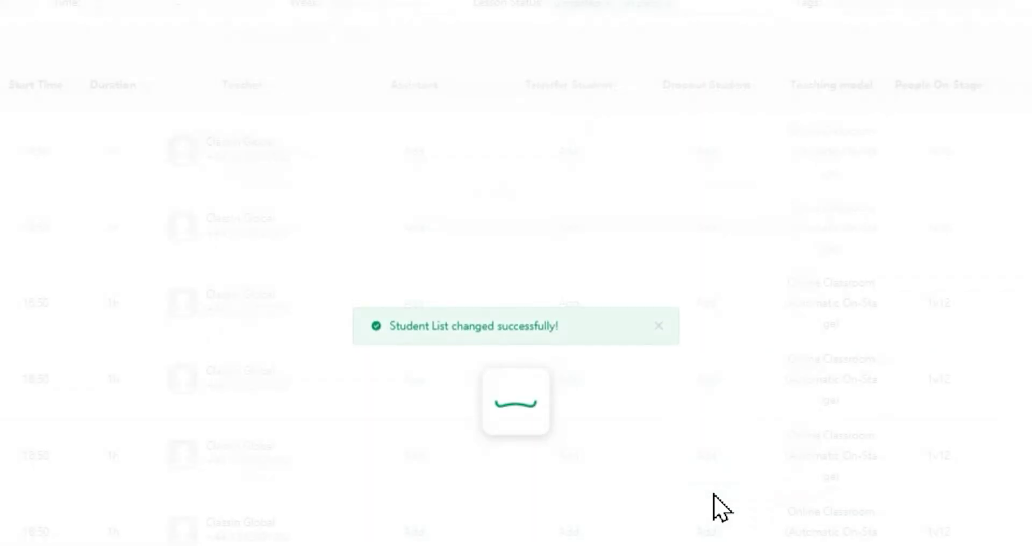